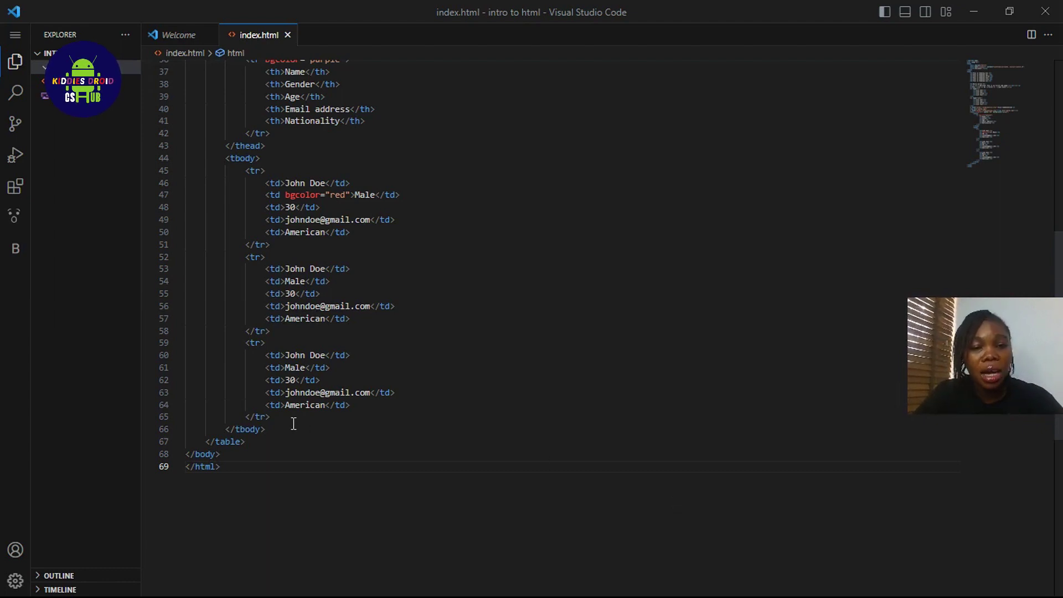
double_click(265, 418)
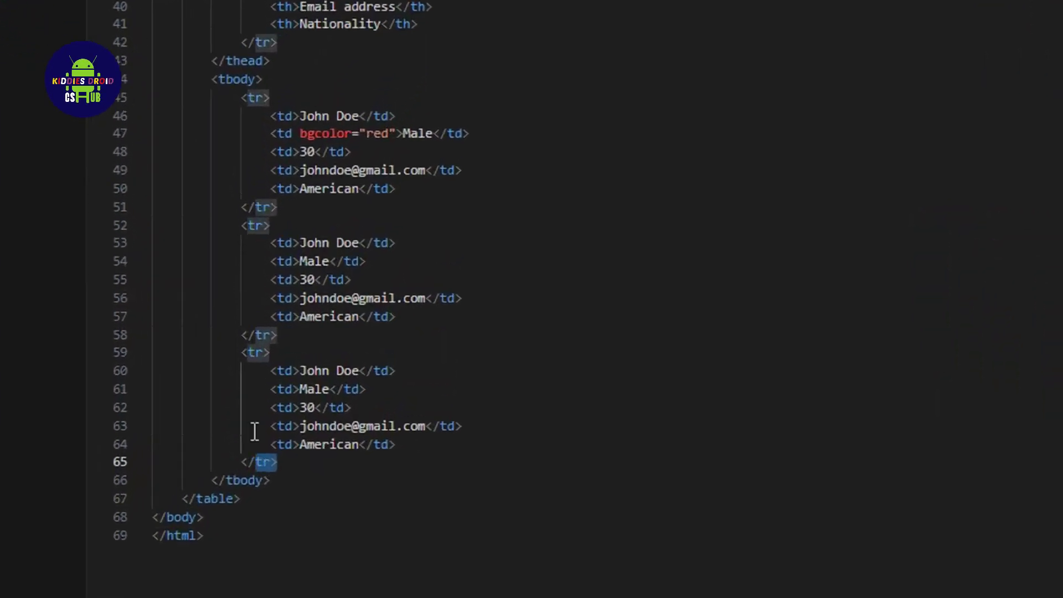
click(280, 367)
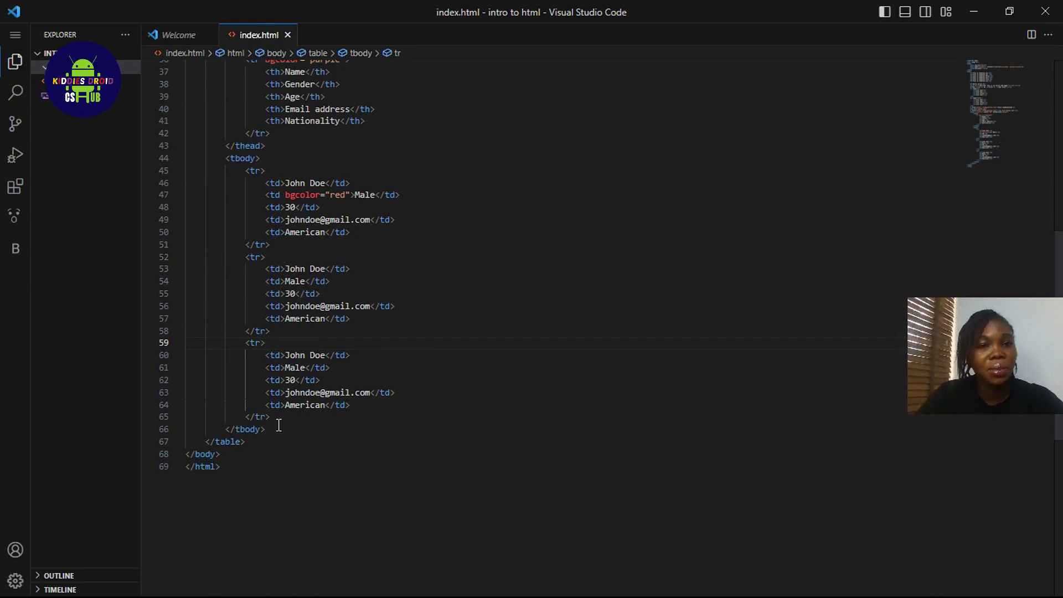
click(348, 207)
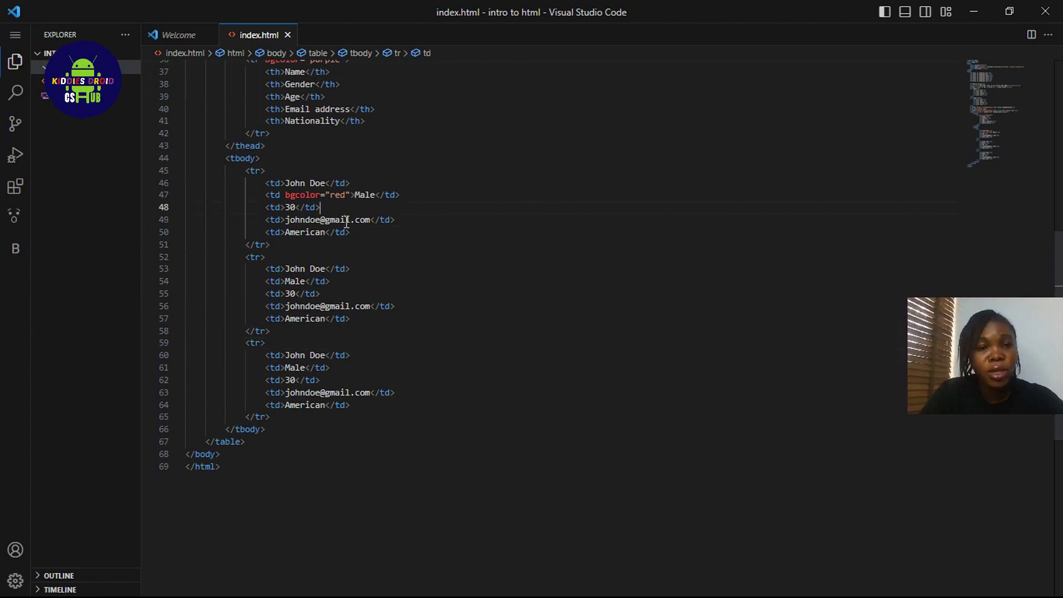
scroll(347, 220, up, 1)
key(Up)
key(Up)
key(Up)
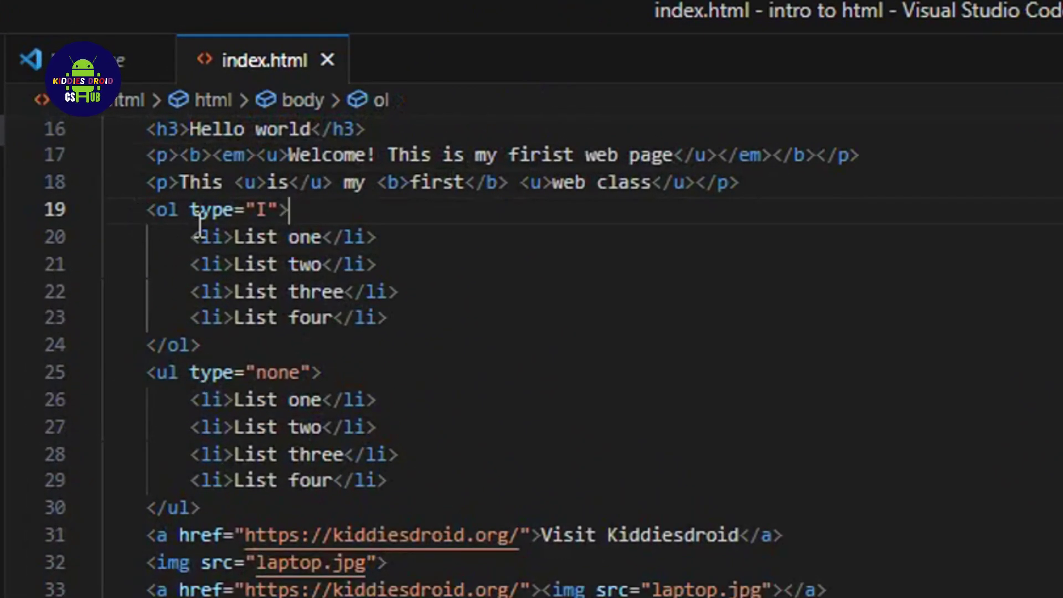
drag(191, 209, 279, 211)
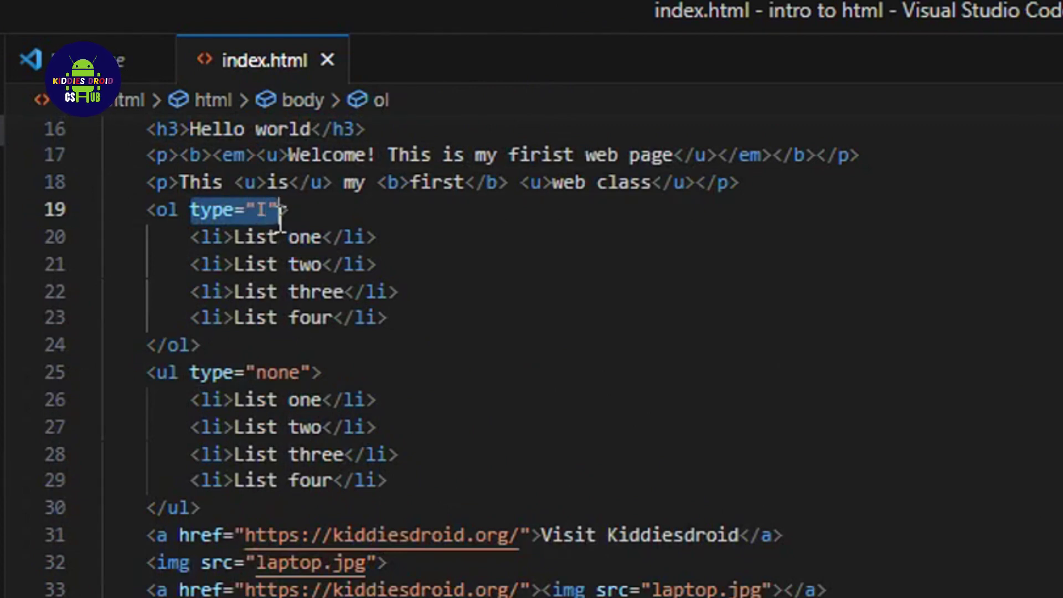
drag(191, 237, 424, 320)
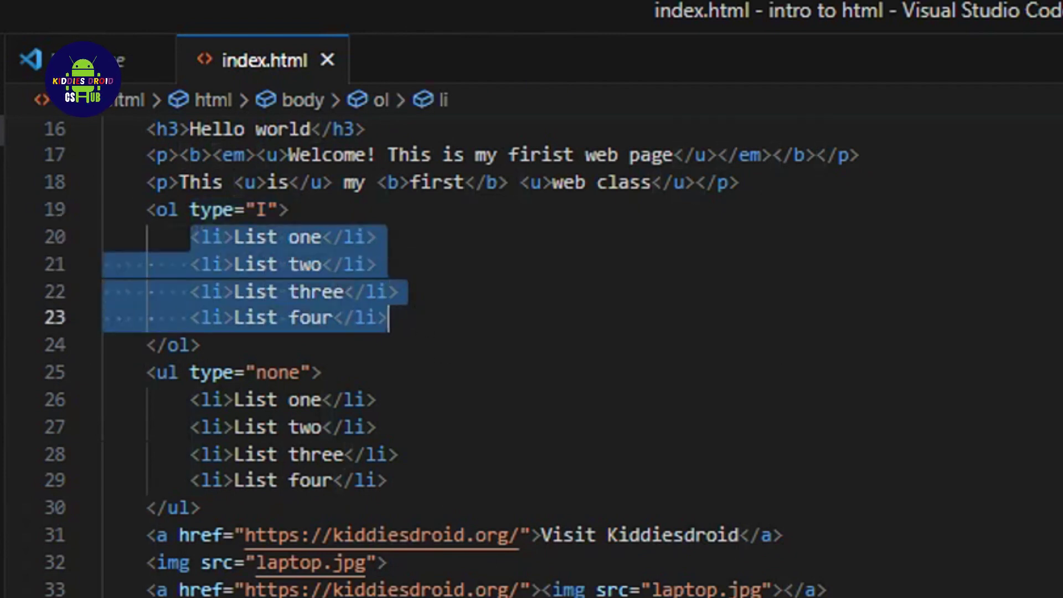
click(265, 124)
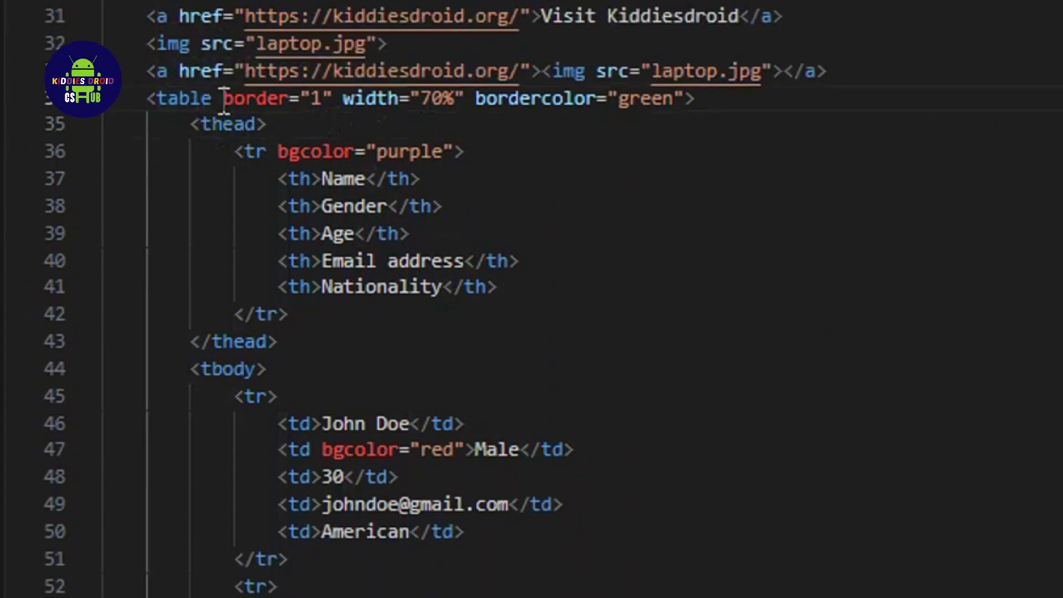
drag(223, 98, 321, 98)
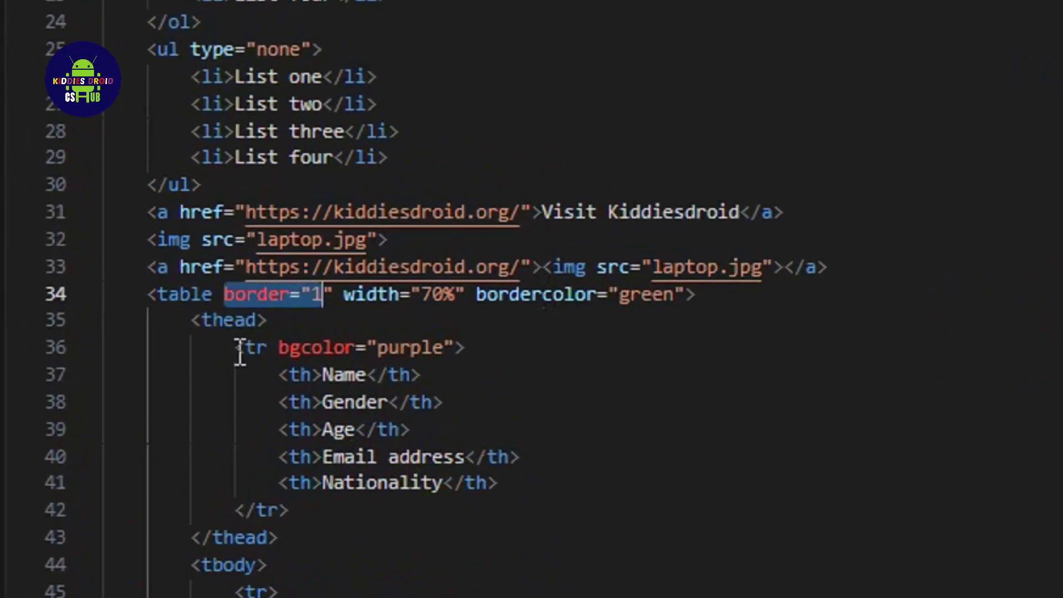
click(223, 295)
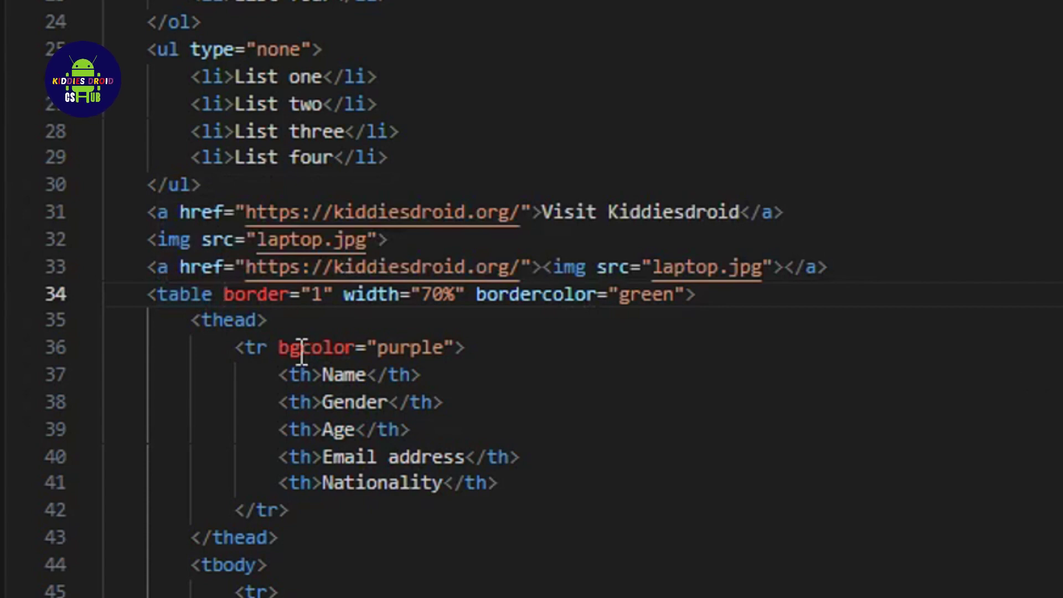
drag(281, 347, 454, 348)
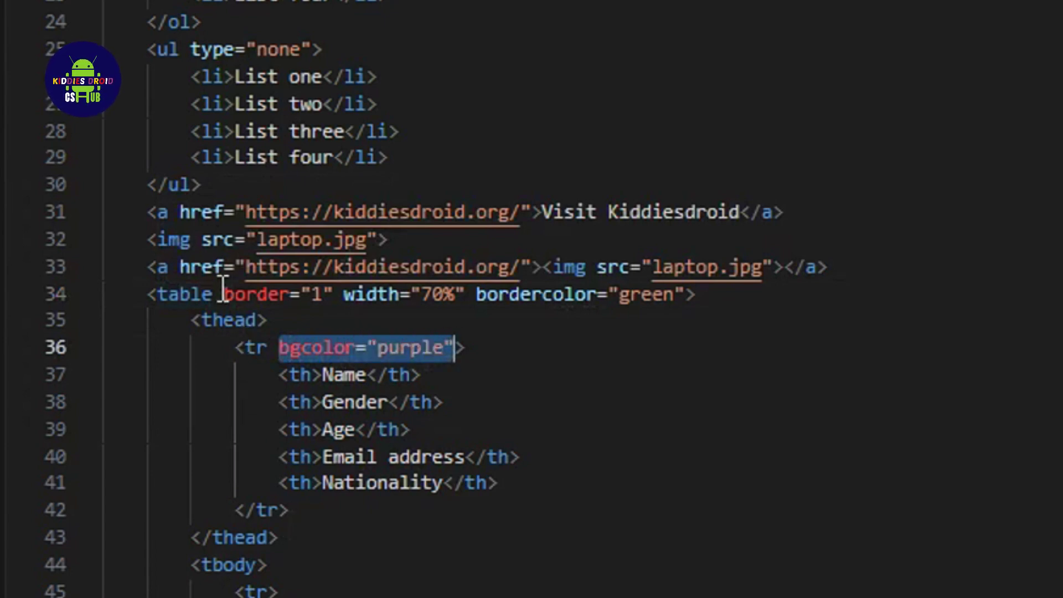
drag(224, 294, 289, 316)
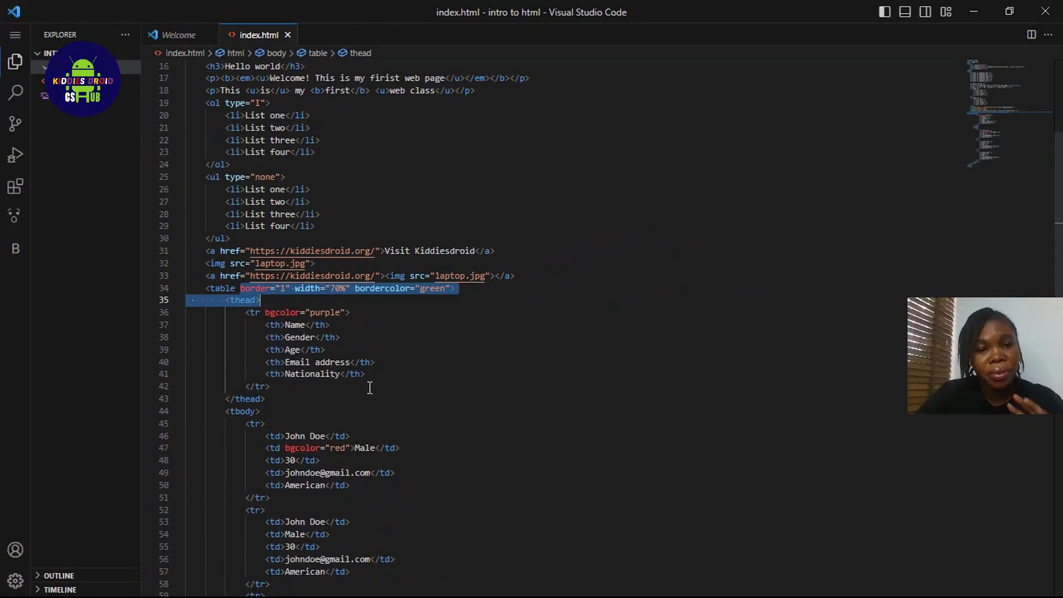
click(368, 387)
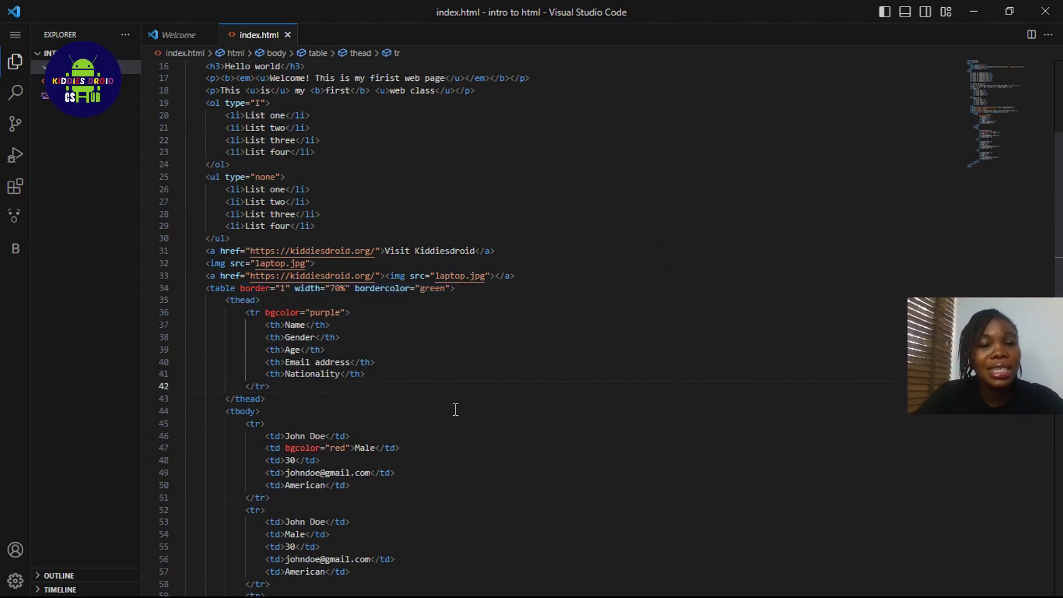
click(306, 326)
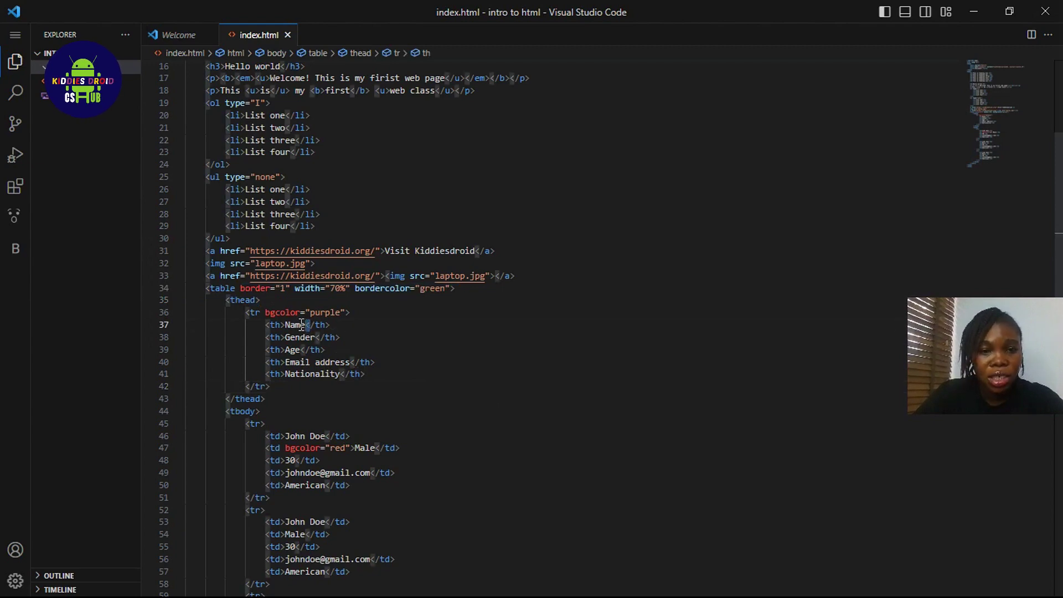
double_click(300, 325)
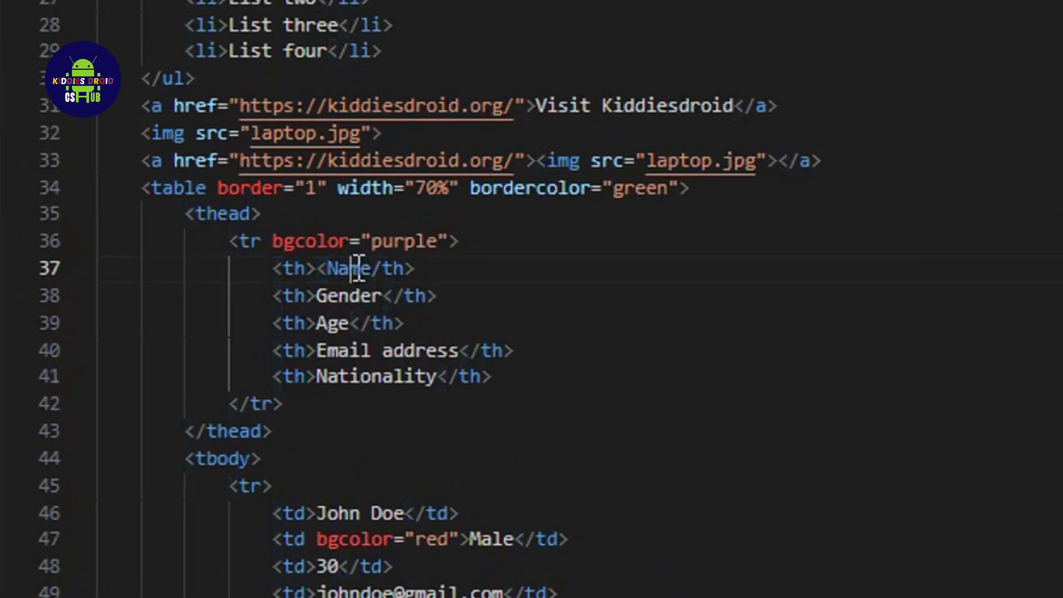
click(372, 275)
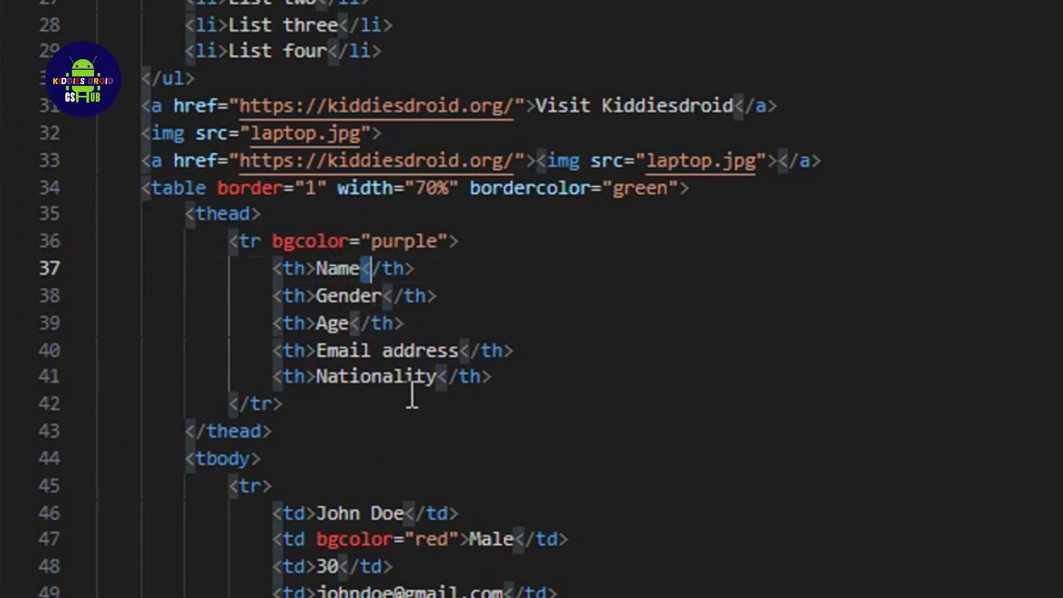
key(Up)
key(Up)
key(Up)
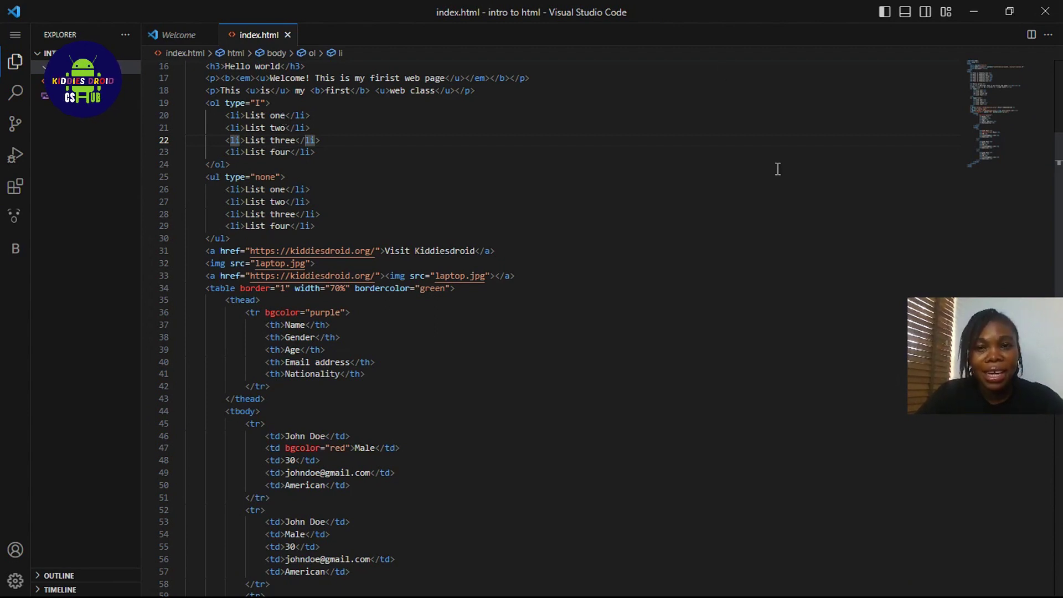
scroll(1061, 279, down, 2)
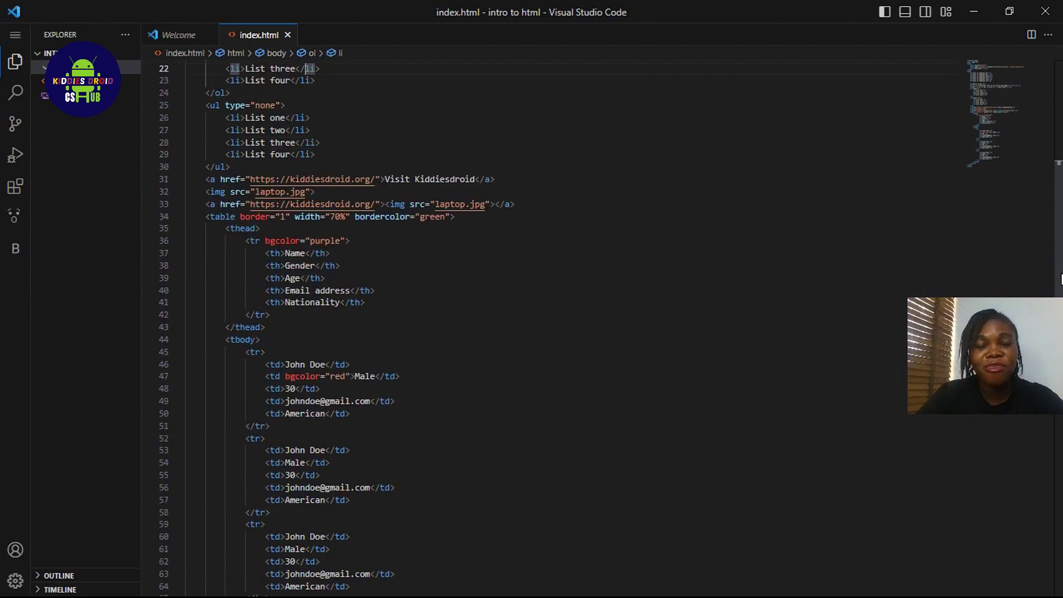